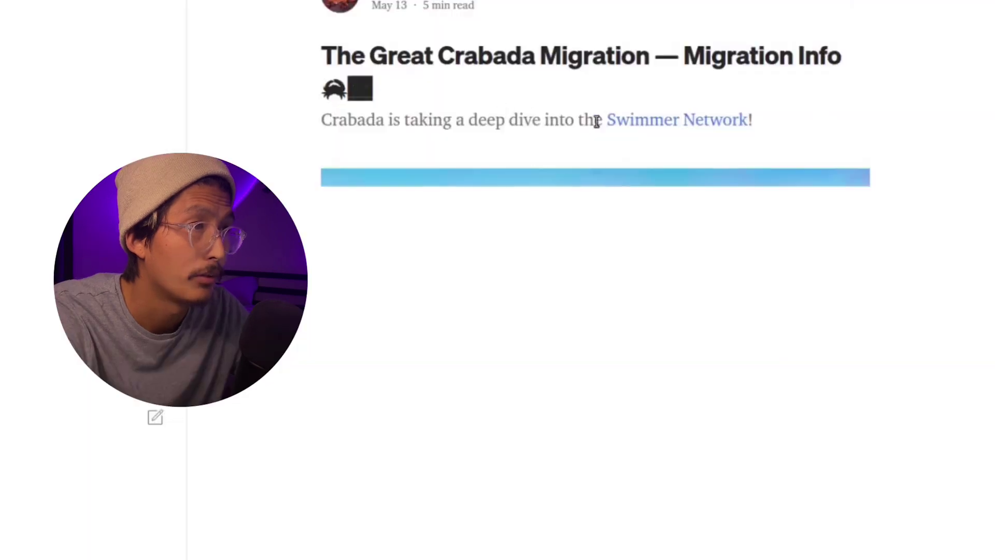
Scroll the Medium article to Step 1's Swimmer Network settings: RPC URL, ChainID 73772, symbol TUS.
{"action": "scroll", "coordinate": [615, 130], "scroll_direction": "down", "scroll_amount": 5}
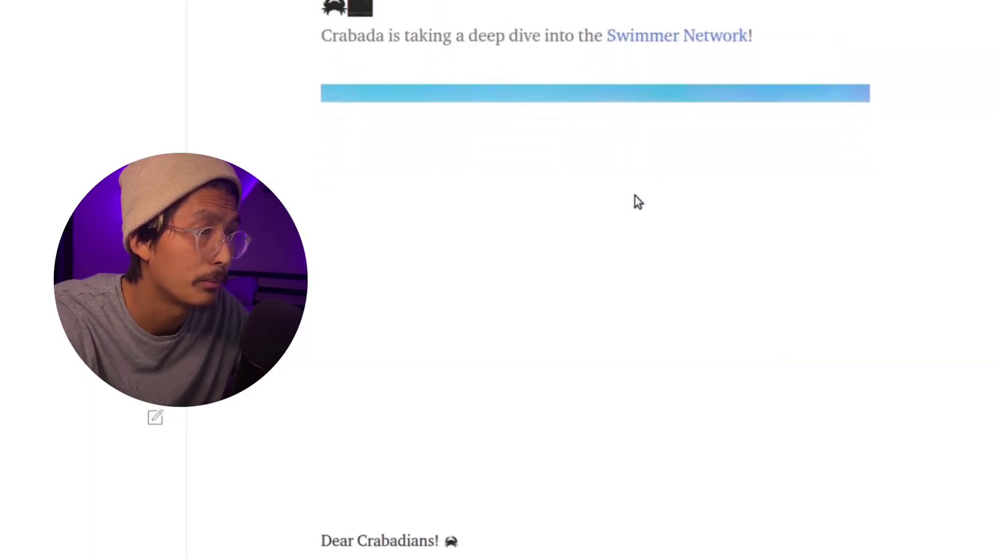
{"action": "scroll", "coordinate": [635, 196], "scroll_direction": "down", "scroll_amount": 7}
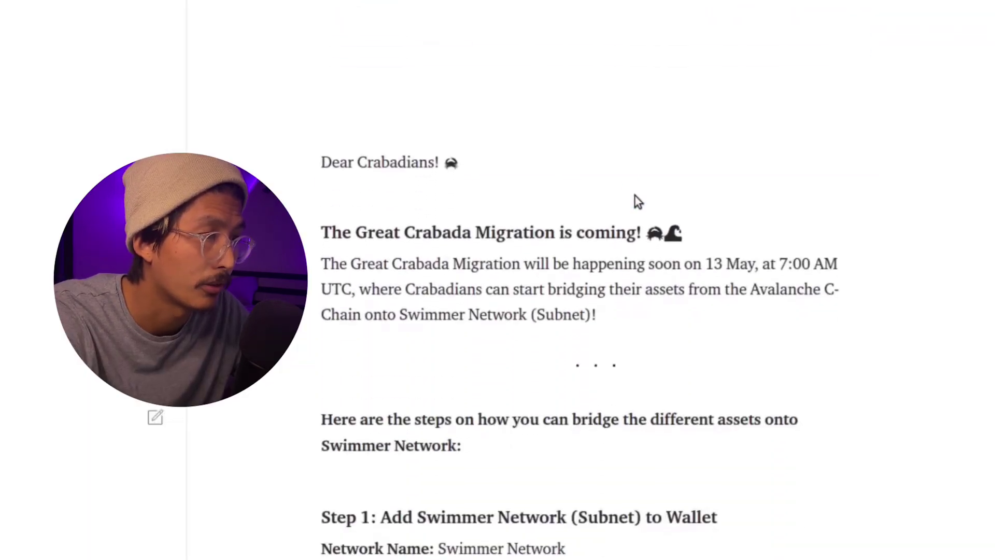
{"action": "scroll", "coordinate": [639, 200], "scroll_direction": "up", "scroll_amount": 10}
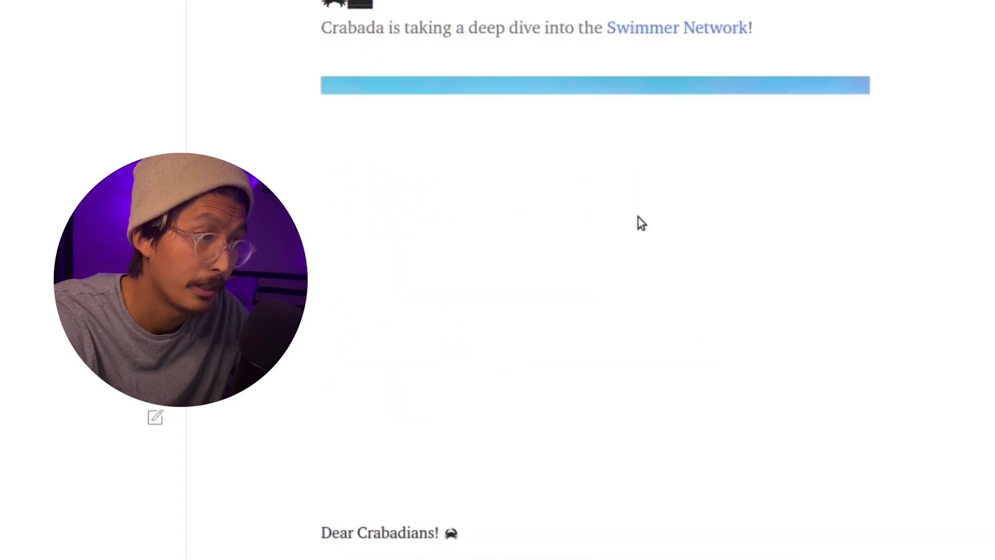
{"action": "scroll", "coordinate": [639, 223], "scroll_direction": "down", "scroll_amount": 4}
{"action": "scroll", "coordinate": [639, 226], "scroll_direction": "down", "scroll_amount": 3}
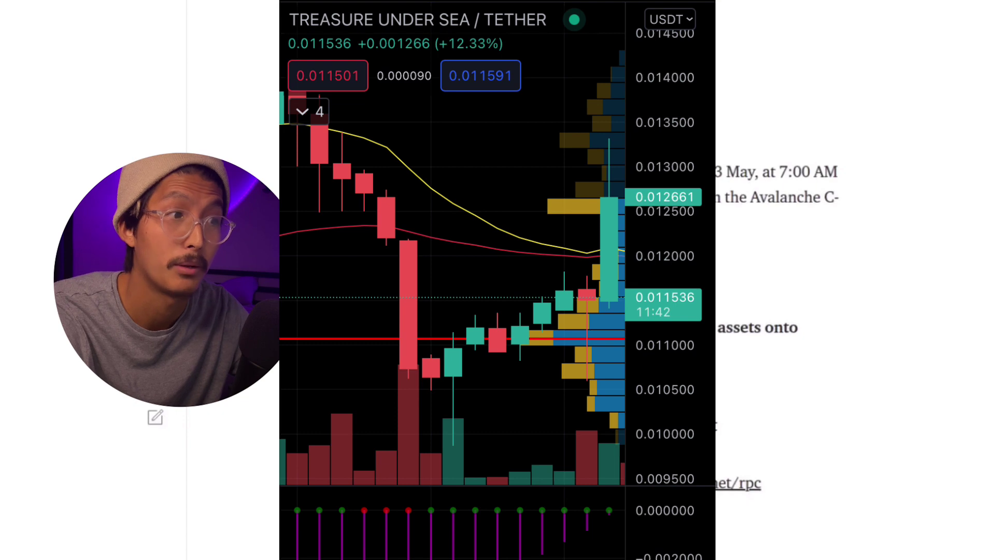
{"action": "scroll", "coordinate": [474, 272], "scroll_direction": "down", "scroll_amount": 3}
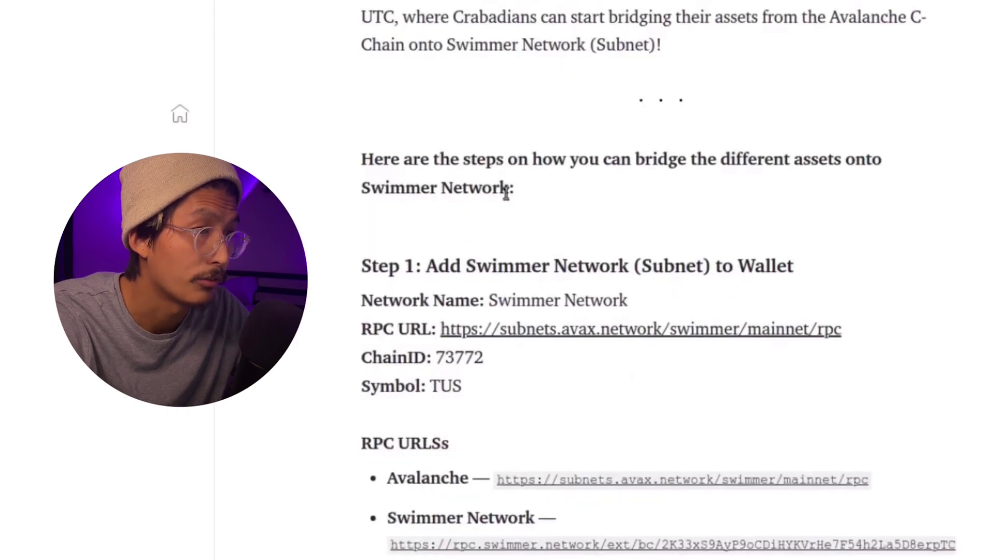
{"action": "scroll", "coordinate": [596, 331], "scroll_direction": "down", "scroll_amount": 1}
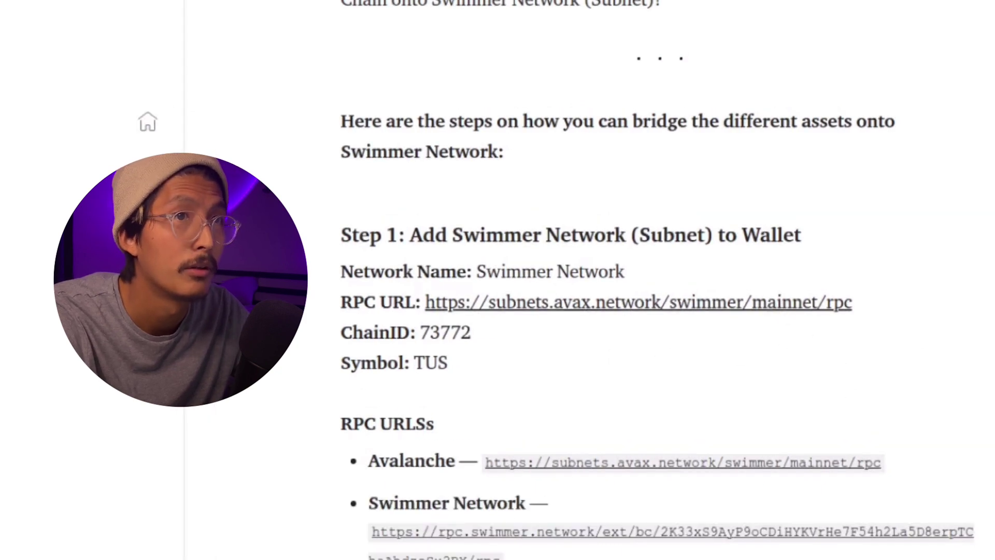
Start a custom MetaMask network with the Swimmer subnet RPC URL and copy chain ID 73772.
{"action": "left_click", "coordinate": [936, 16]}
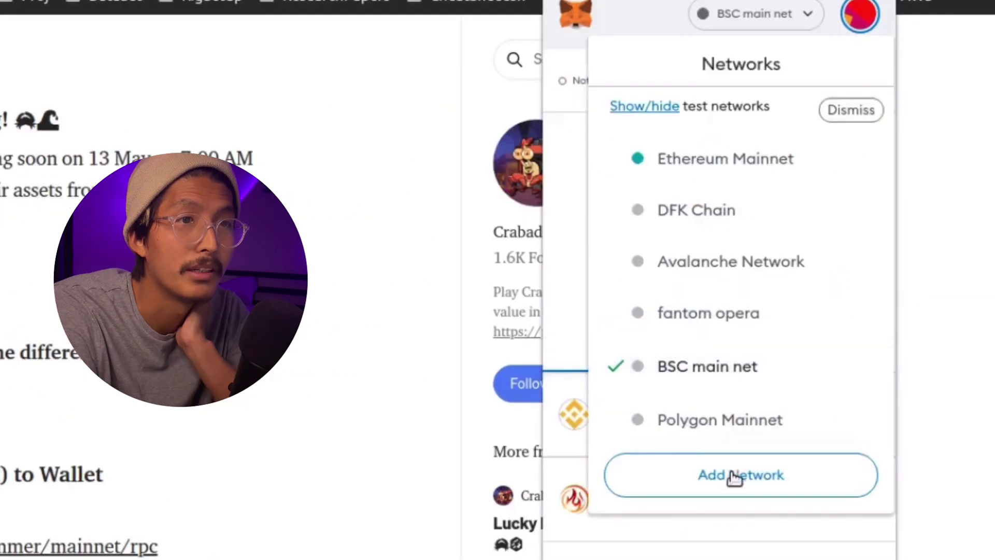
{"action": "left_click", "coordinate": [735, 477]}
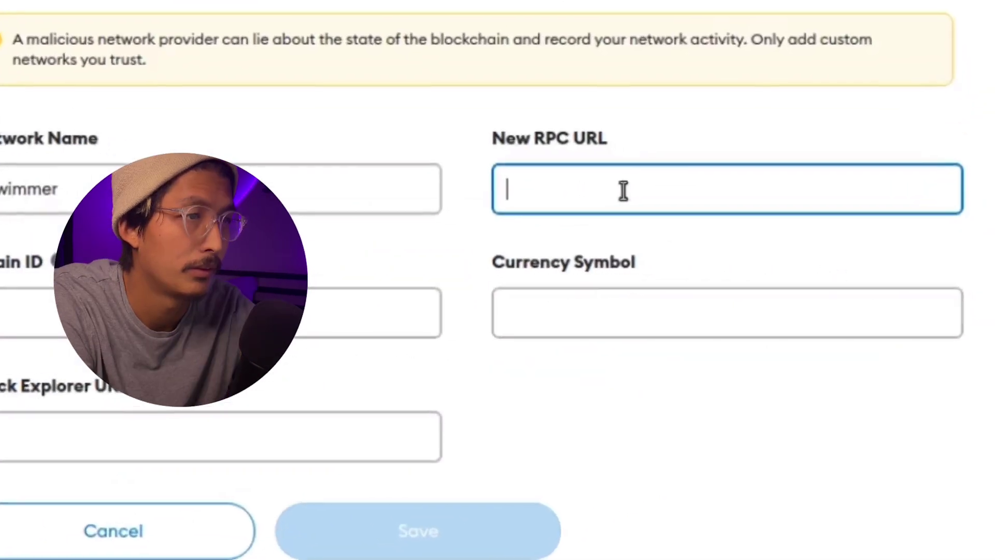
{"action": "type", "text": "https://subnets.avax.network/swimmer/mainnet/rpc"}
{"action": "left_click", "coordinate": [301, 326]}
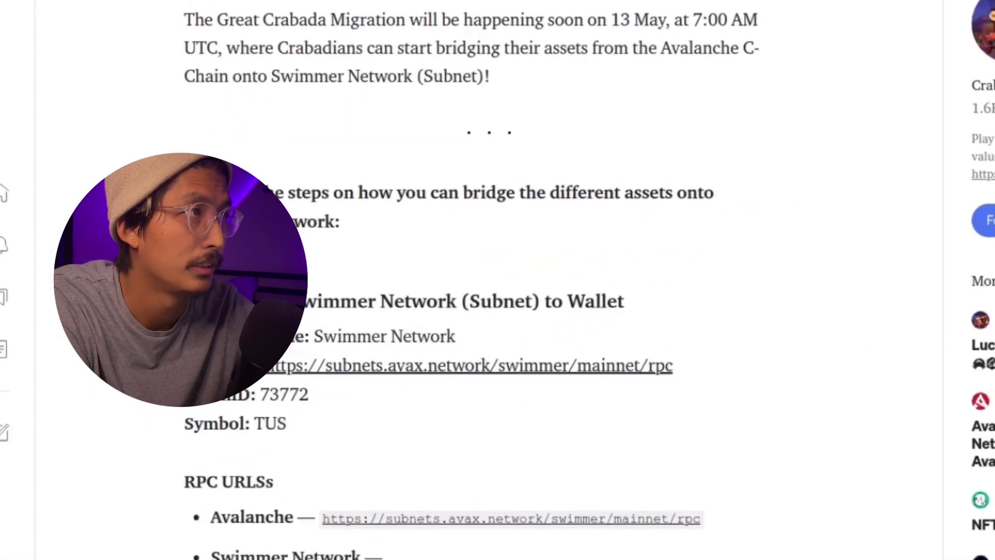
{"action": "left_click_drag", "start_coordinate": [313, 397], "coordinate": [282, 400]}
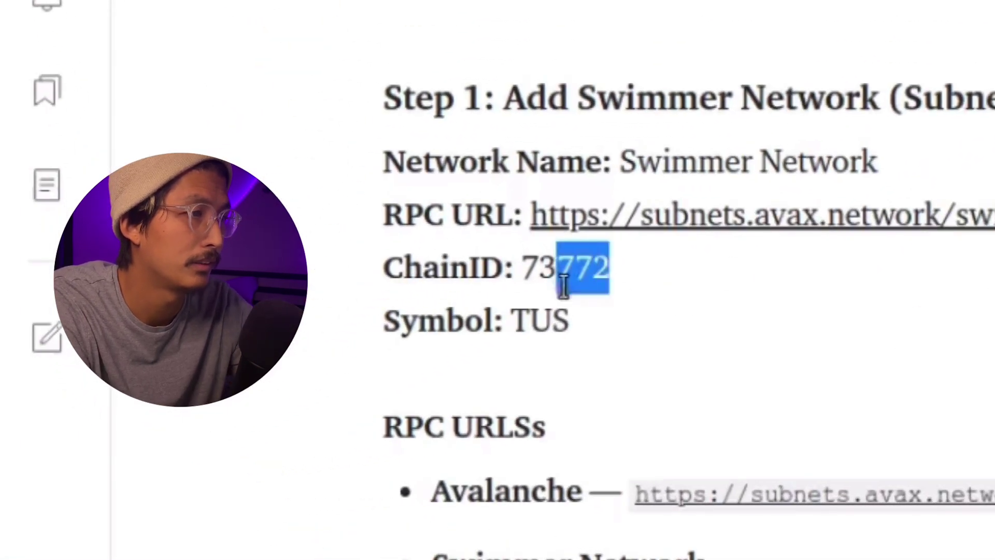
{"action": "left_click_drag", "start_coordinate": [563, 285], "coordinate": [528, 283]}
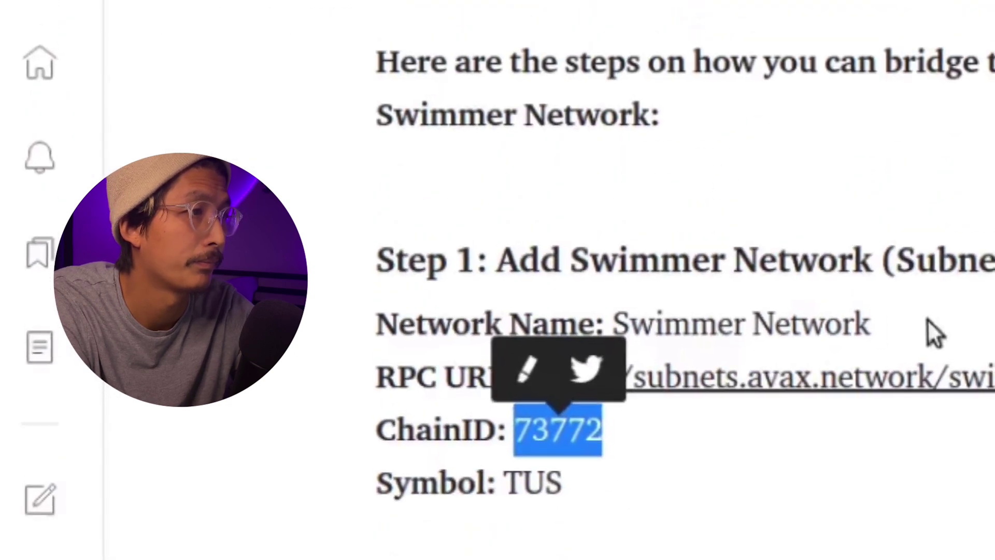
Name the network 'Swimmer Network', set currency symbol TUS, and save it.
{"action": "left_click_drag", "start_coordinate": [871, 324], "coordinate": [612, 326]}
{"action": "key", "text": "ctrl+c"}
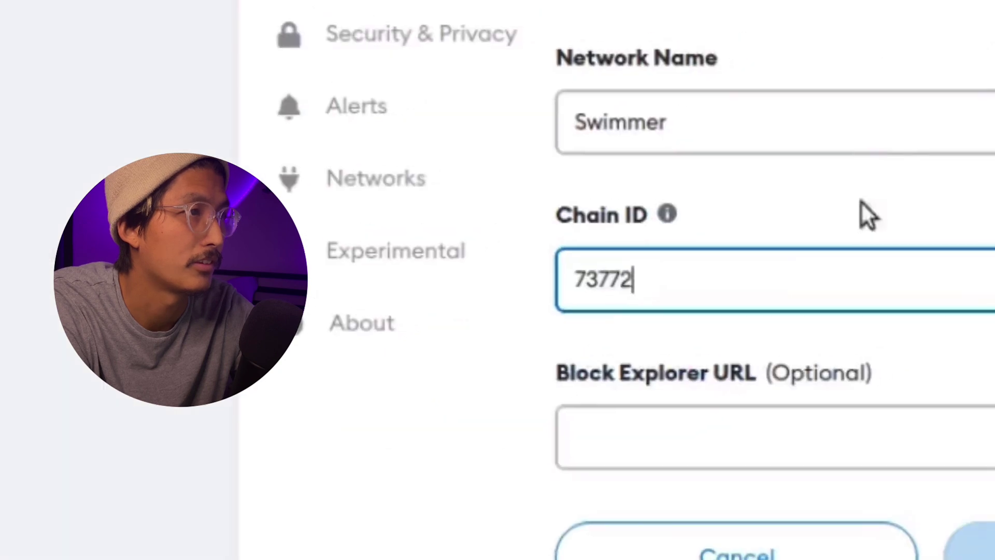
{"action": "left_click", "coordinate": [759, 162]}
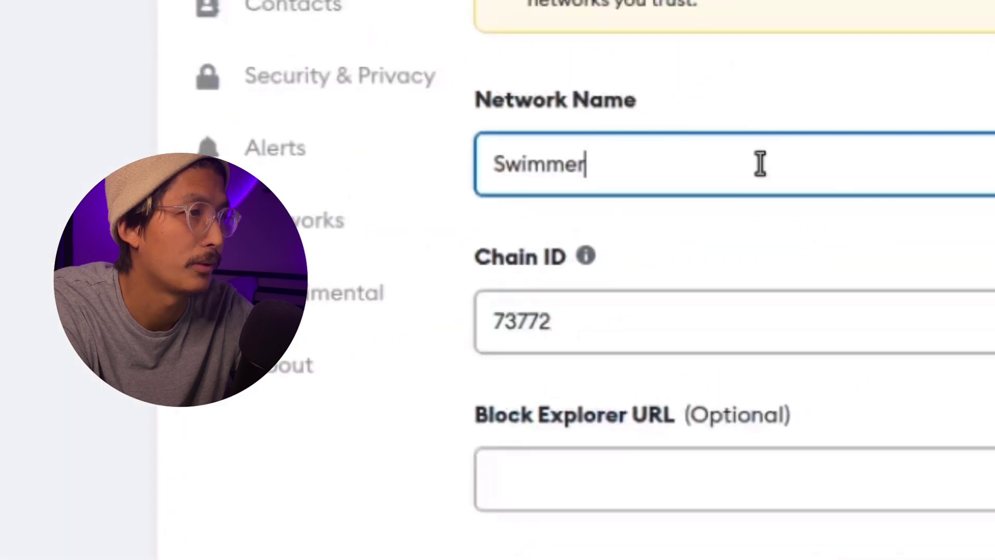
{"action": "left_click_drag", "start_coordinate": [759, 163], "coordinate": [384, 173]}
{"action": "key", "text": "ctrl+v"}
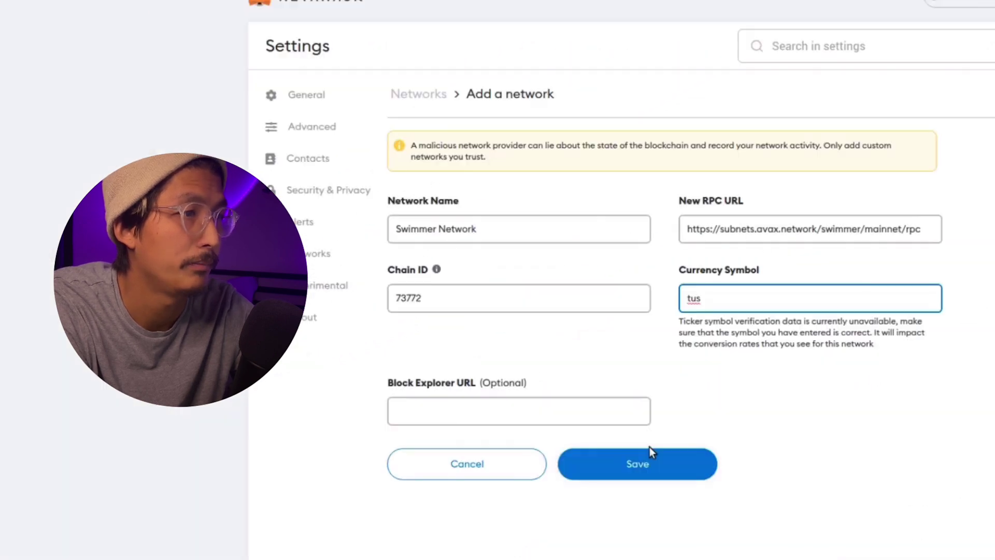
{"action": "key", "text": "BackSpace"}
{"action": "key", "text": "BackSpace"}
{"action": "type", "text": "TUS"}
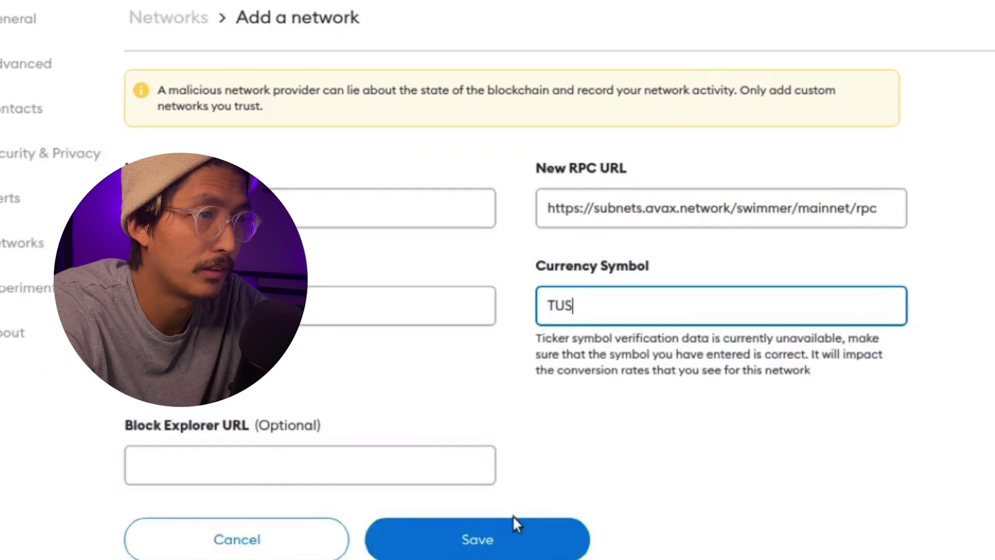
{"action": "left_click", "coordinate": [573, 521]}
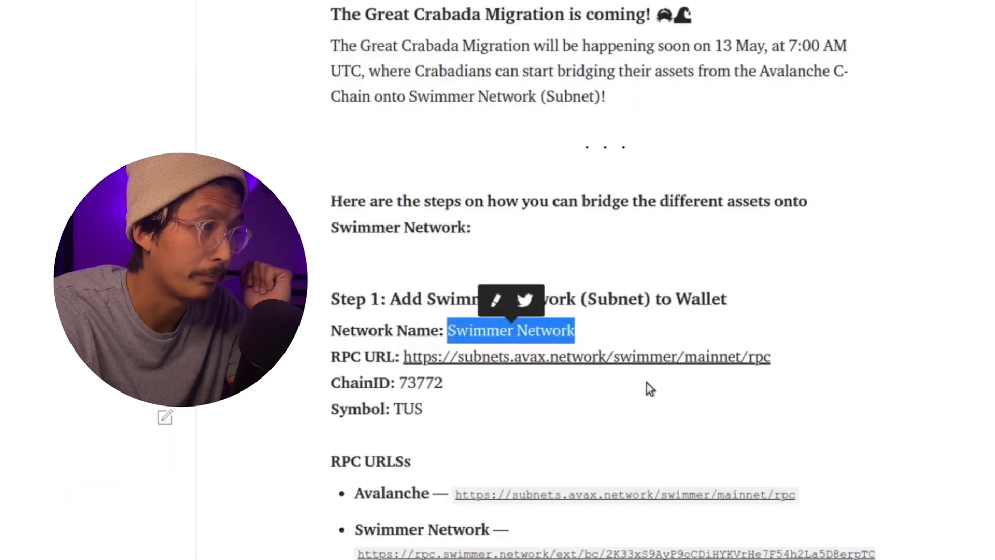
Scroll to Step 2: Bridge Crabada (NFTs) and open the Swimmer Bridge link.
{"action": "scroll", "coordinate": [629, 406], "scroll_direction": "down", "scroll_amount": 7}
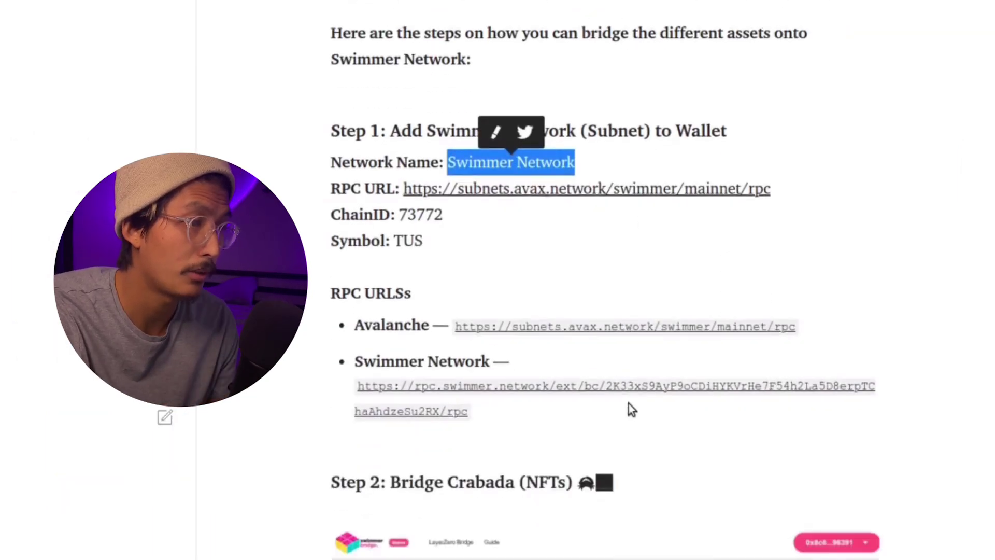
{"action": "scroll", "coordinate": [600, 305], "scroll_direction": "down", "scroll_amount": 1}
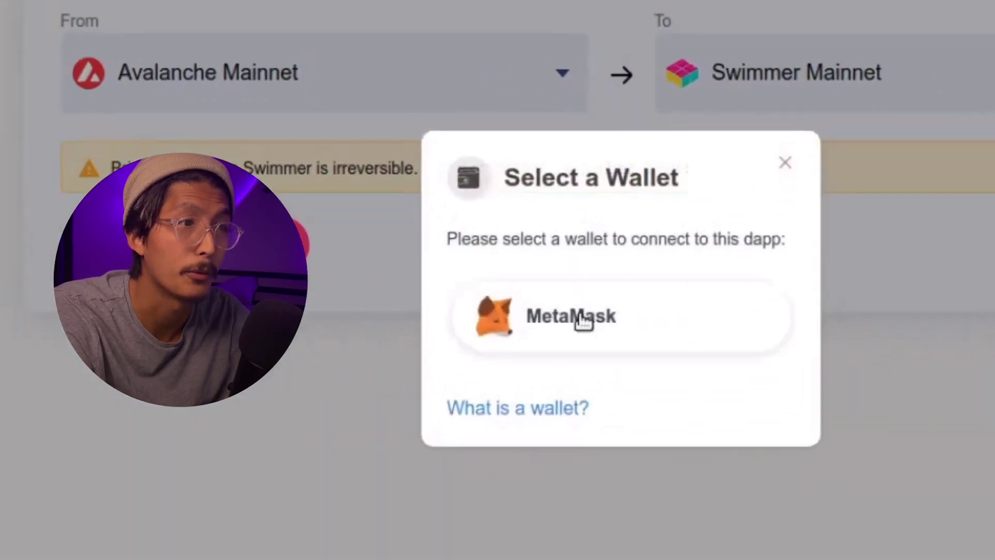
{"action": "left_click", "coordinate": [584, 321]}
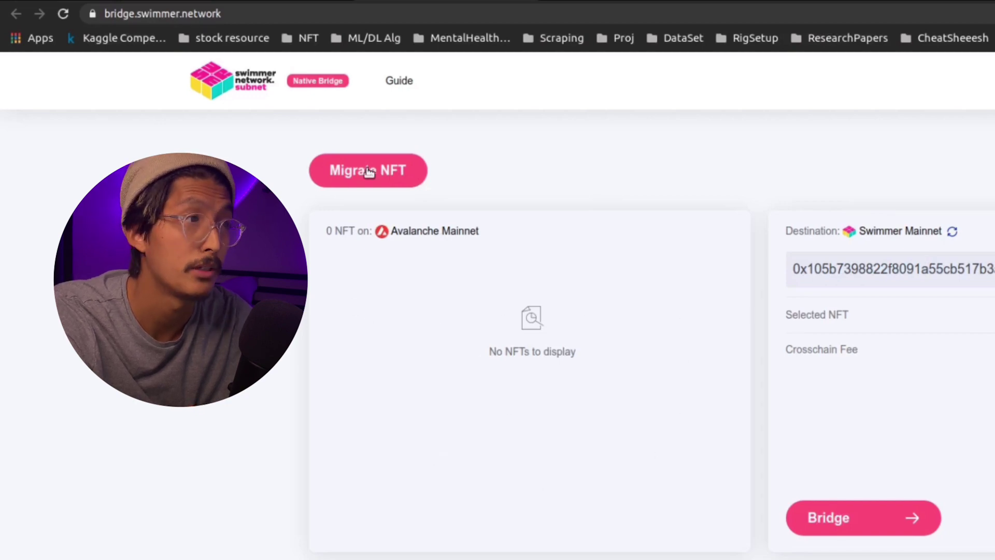
Press Bridge on the Migrate NFT page to attempt the NFT transfer.
{"action": "left_click", "coordinate": [852, 528]}
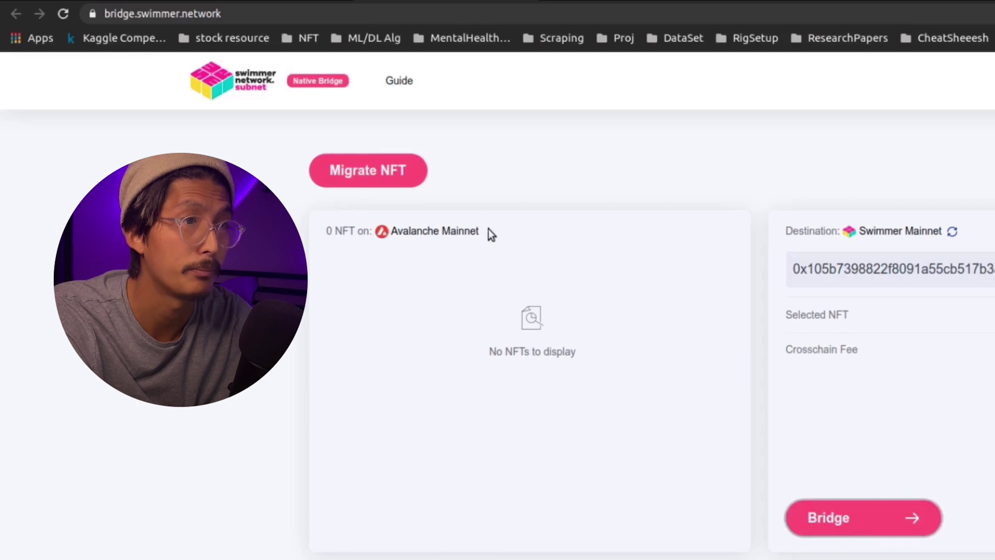
Back in the Crabada article, scroll to Step 3 and open the Celer cBridge guide.
{"action": "left_click", "coordinate": [299, 2]}
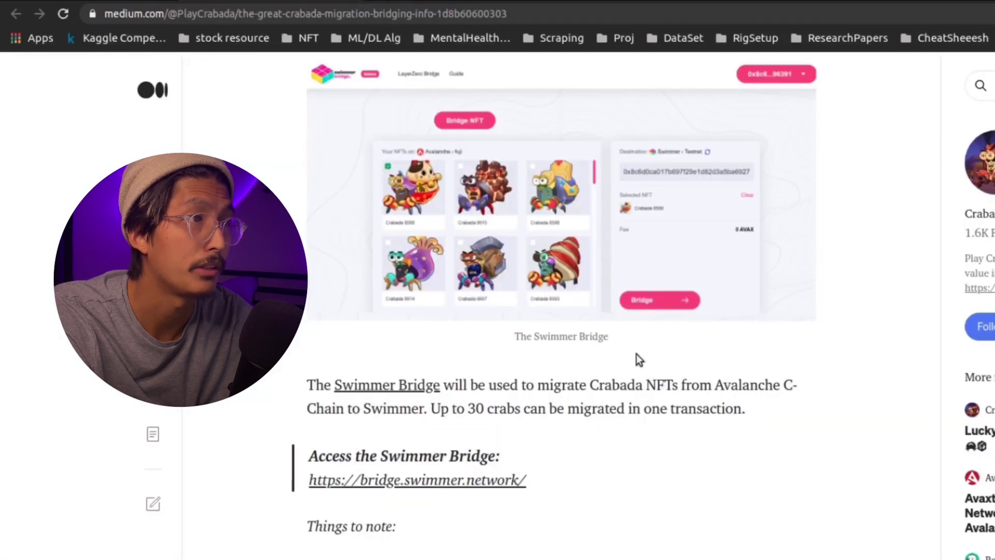
{"action": "scroll", "coordinate": [639, 359], "scroll_direction": "down", "scroll_amount": 9}
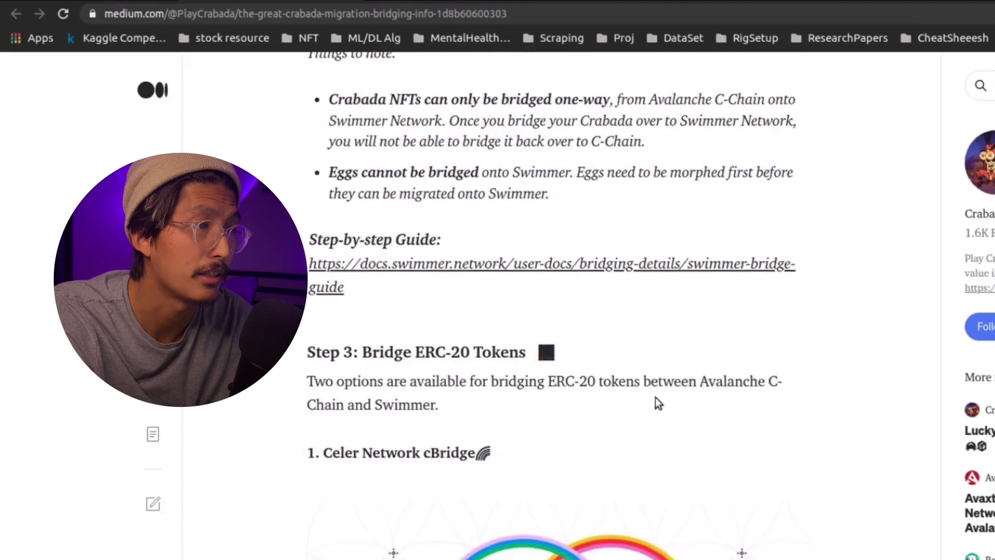
{"action": "scroll", "coordinate": [657, 403], "scroll_direction": "down", "scroll_amount": 6}
{"action": "left_click", "coordinate": [592, 426]}
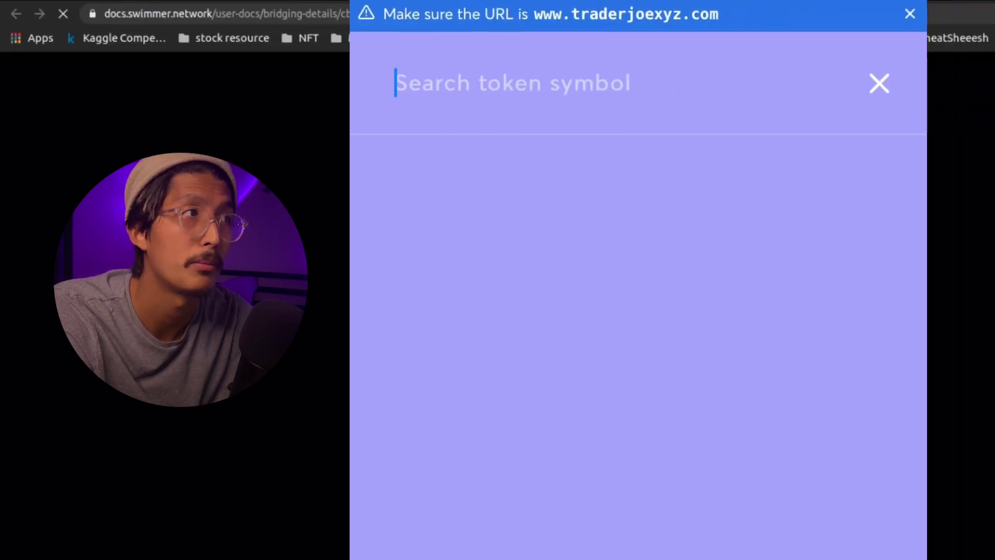
{"action": "type", "text": "tu"}
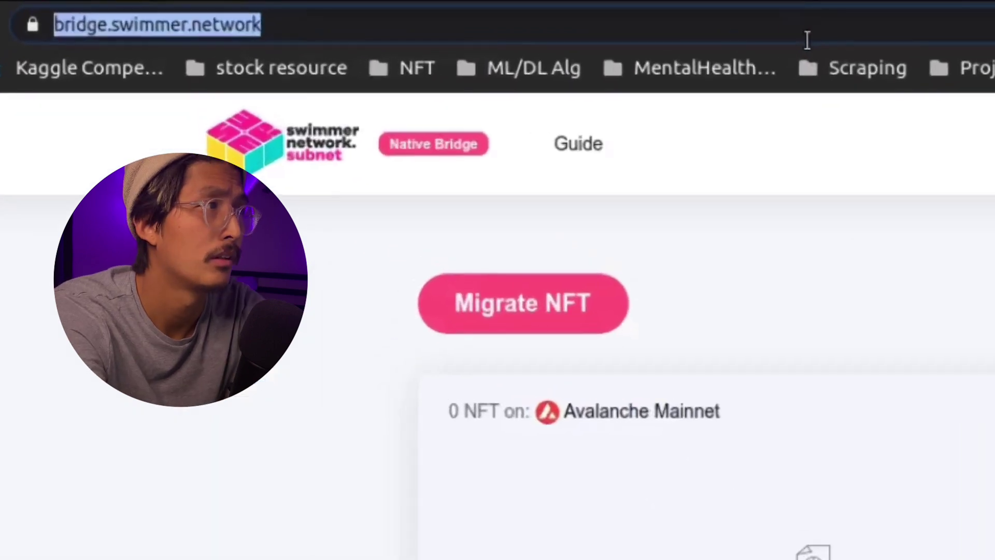
Search for 'swimmer network' and open the swimmer.network bridges page.
{"action": "type", "text": "swi"}
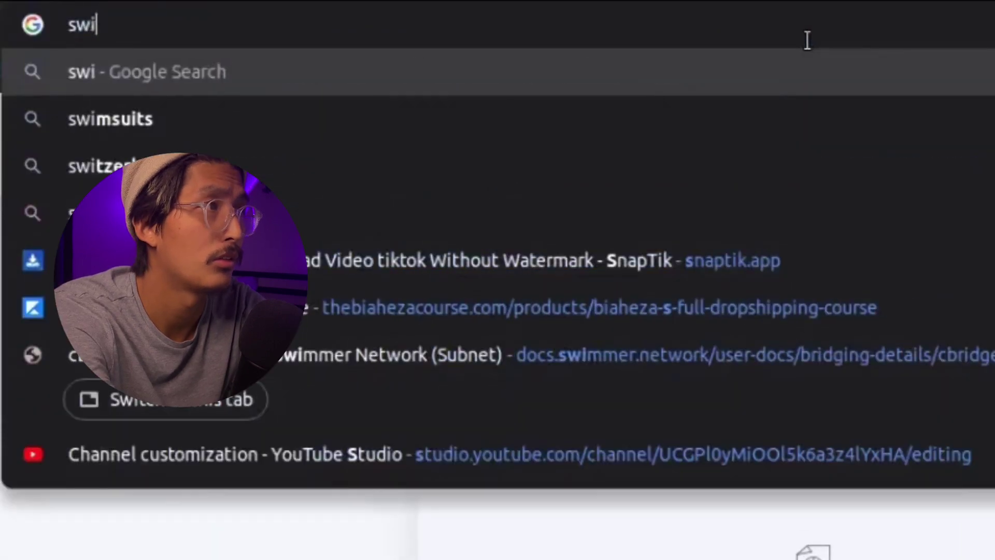
{"action": "type", "text": "mmer network"}
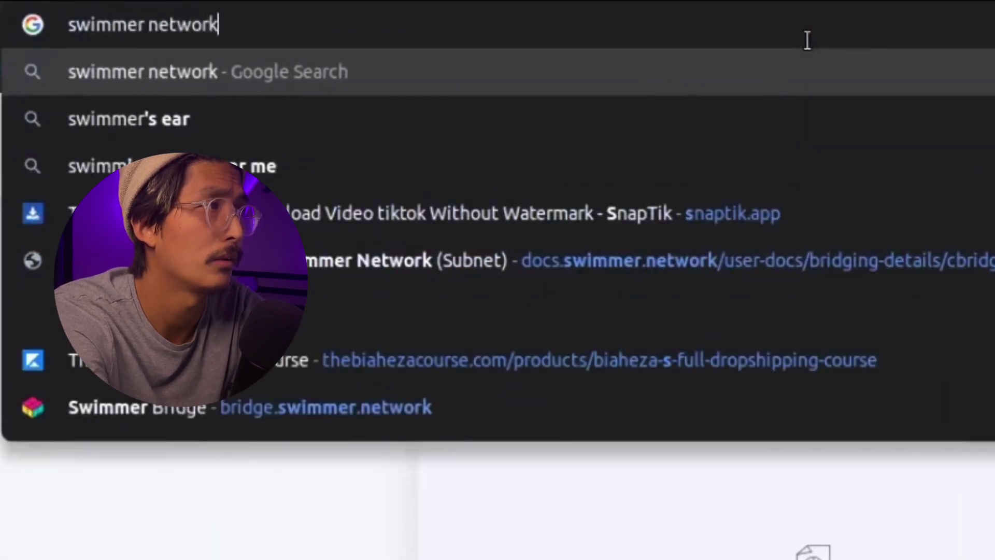
{"action": "key", "text": "Return"}
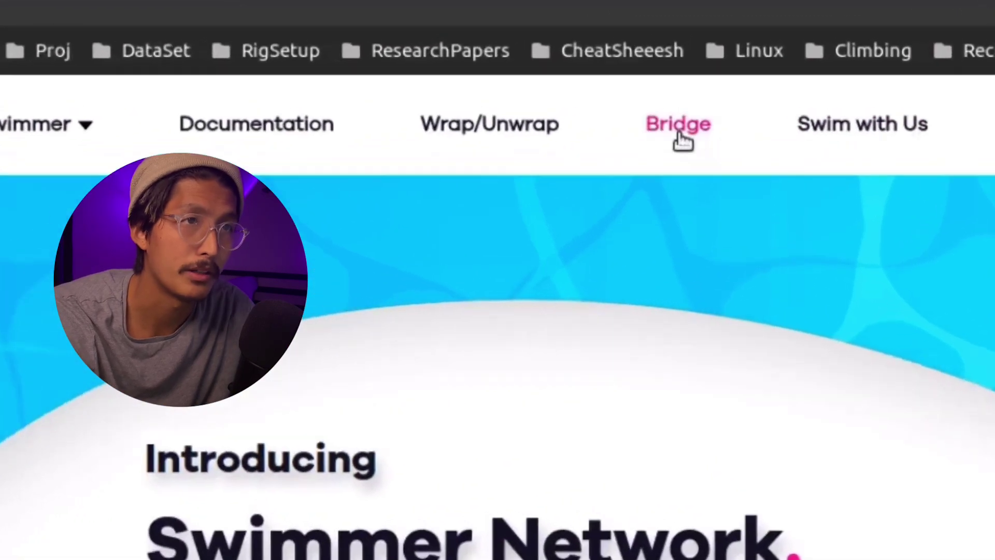
{"action": "left_click", "coordinate": [732, 61]}
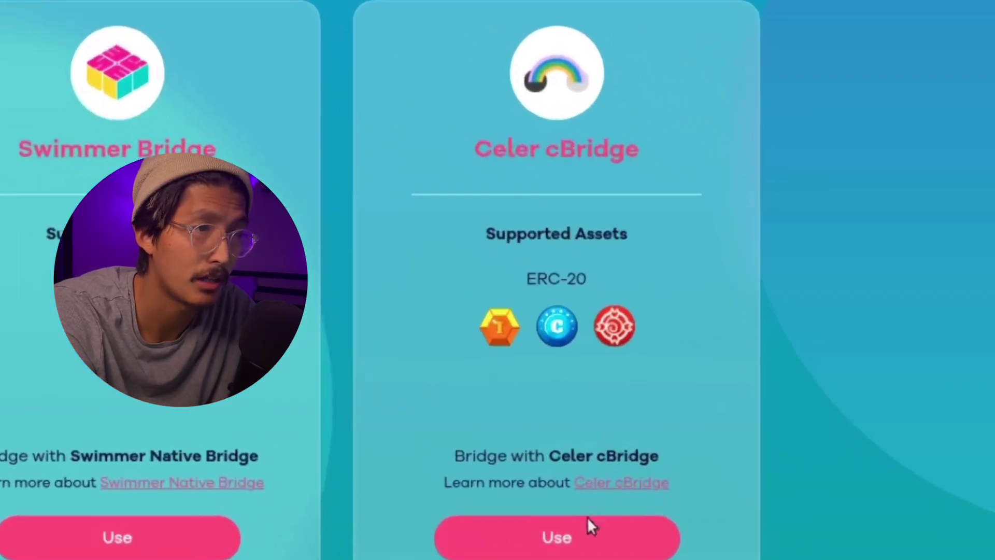
Choose Use under Celer cBridge to open the ERC-20 token bridge.
{"action": "left_click", "coordinate": [579, 543]}
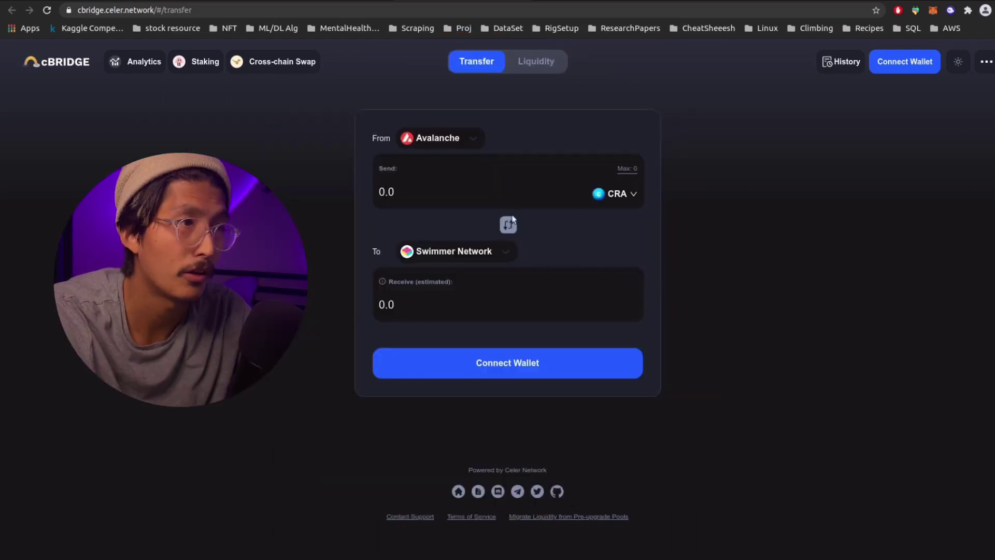
Keep Swimmer Network as destination, connect MetaMask, and check the 98.28154 WTUS estimate.
{"action": "left_click", "coordinate": [507, 249]}
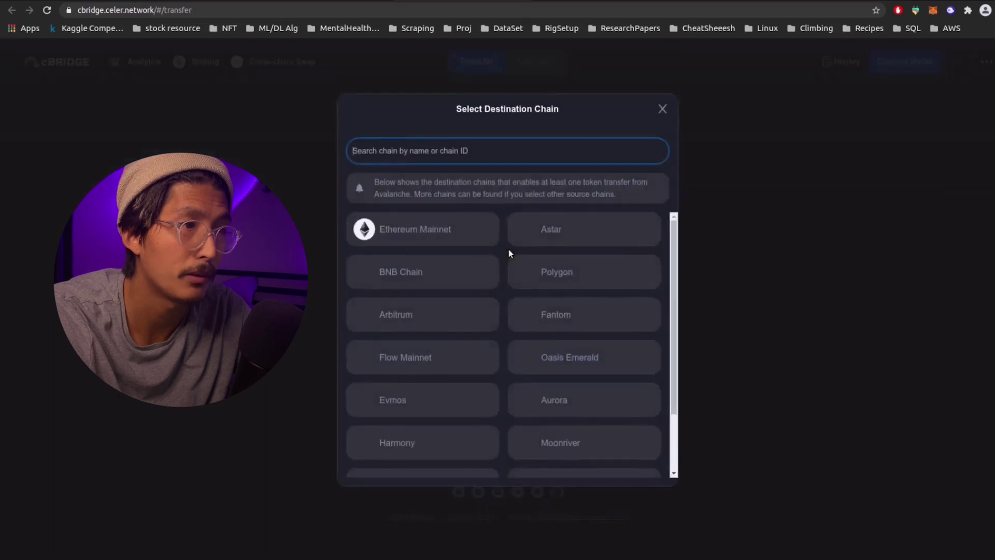
{"action": "left_click", "coordinate": [661, 109]}
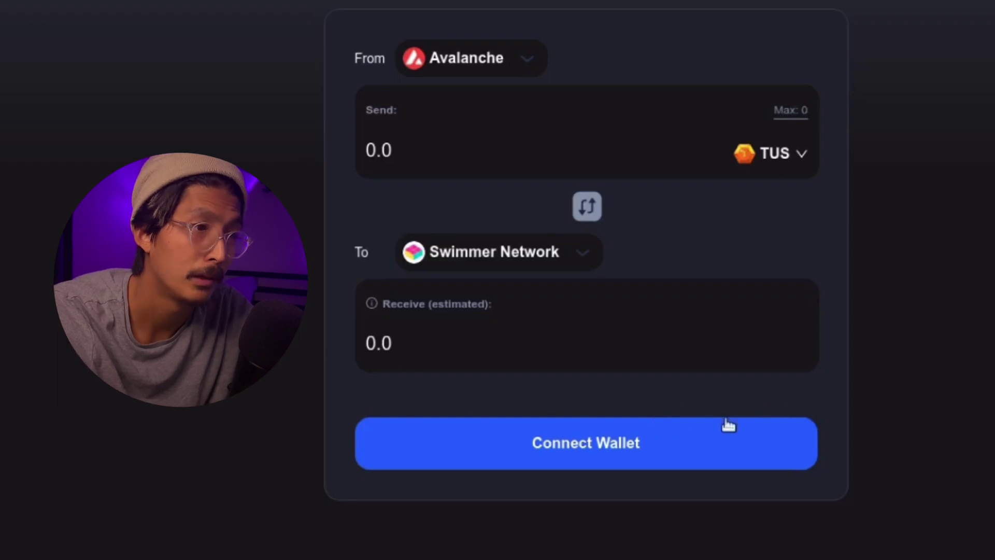
{"action": "left_click", "coordinate": [603, 455]}
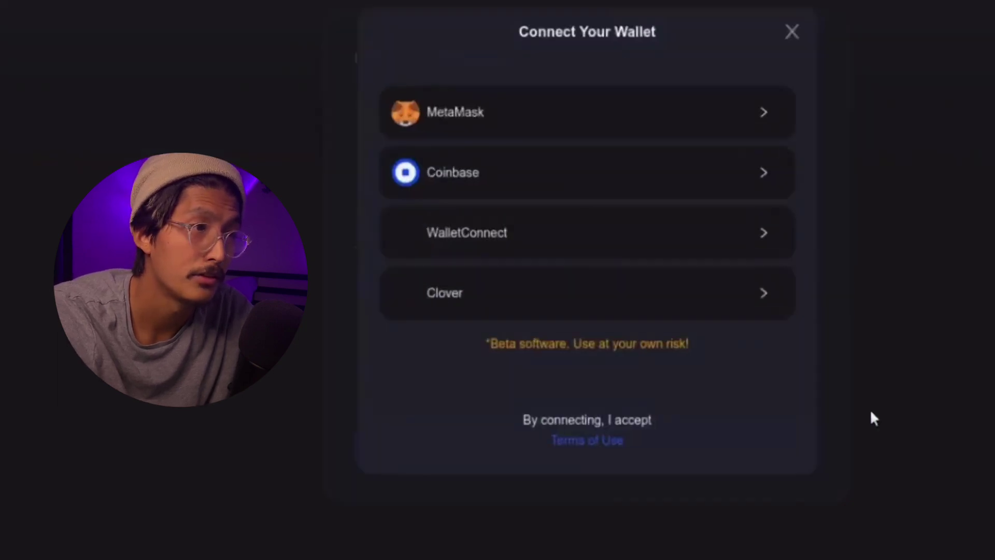
{"action": "left_click", "coordinate": [678, 96]}
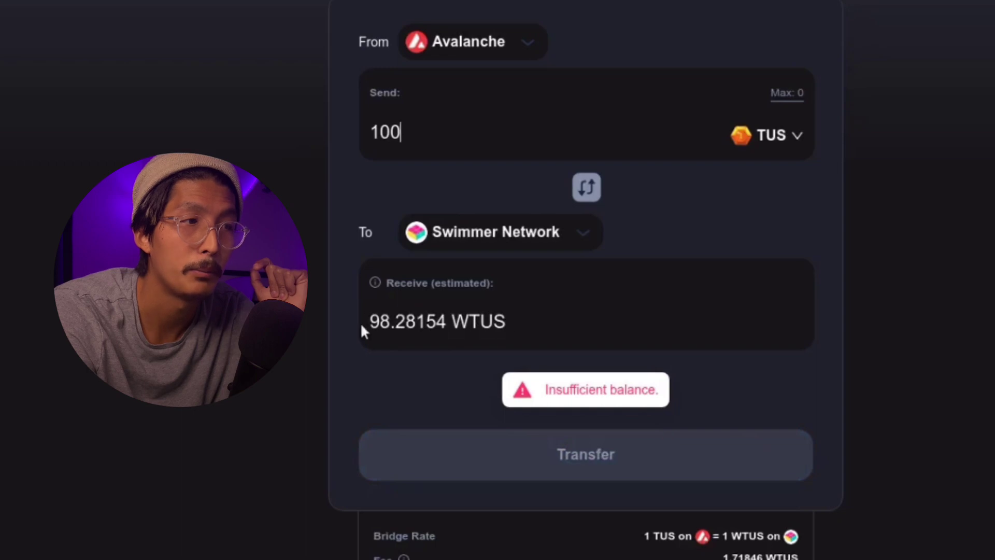
{"action": "left_click_drag", "start_coordinate": [407, 329], "coordinate": [477, 326]}
{"action": "left_click", "coordinate": [522, 338]}
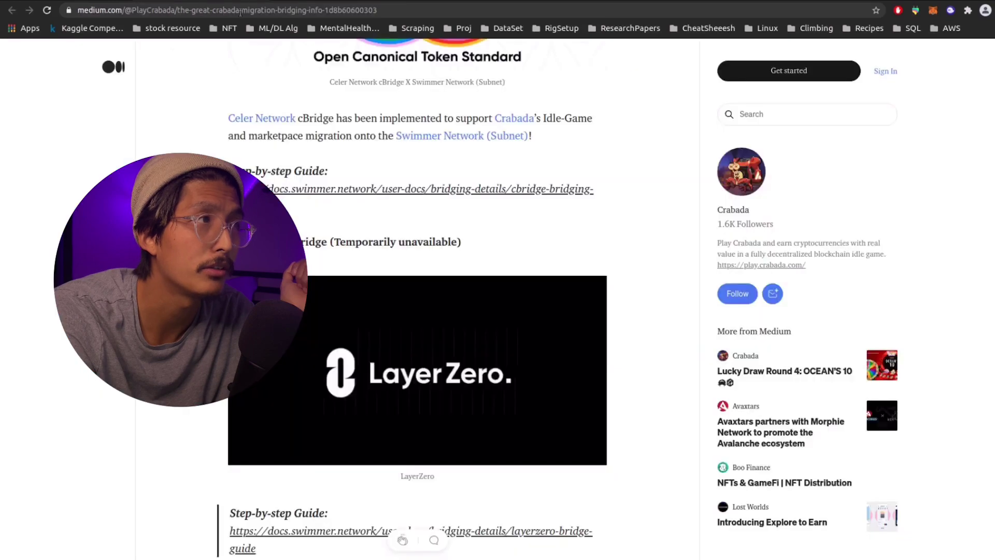
Scroll the article to the Swimmer Network Game Links section.
{"action": "scroll", "coordinate": [605, 256], "scroll_direction": "down", "scroll_amount": 12}
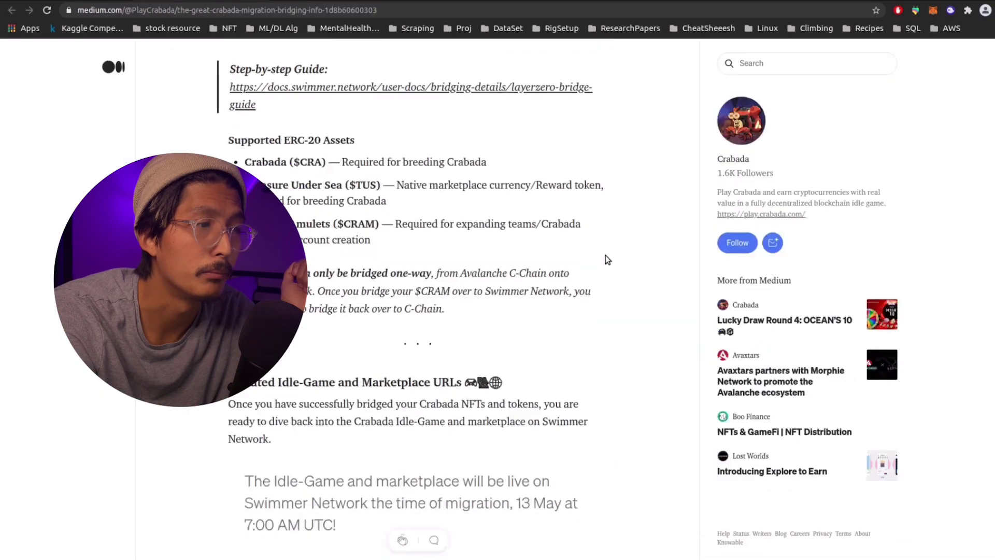
{"action": "scroll", "coordinate": [605, 255], "scroll_direction": "down", "scroll_amount": 4}
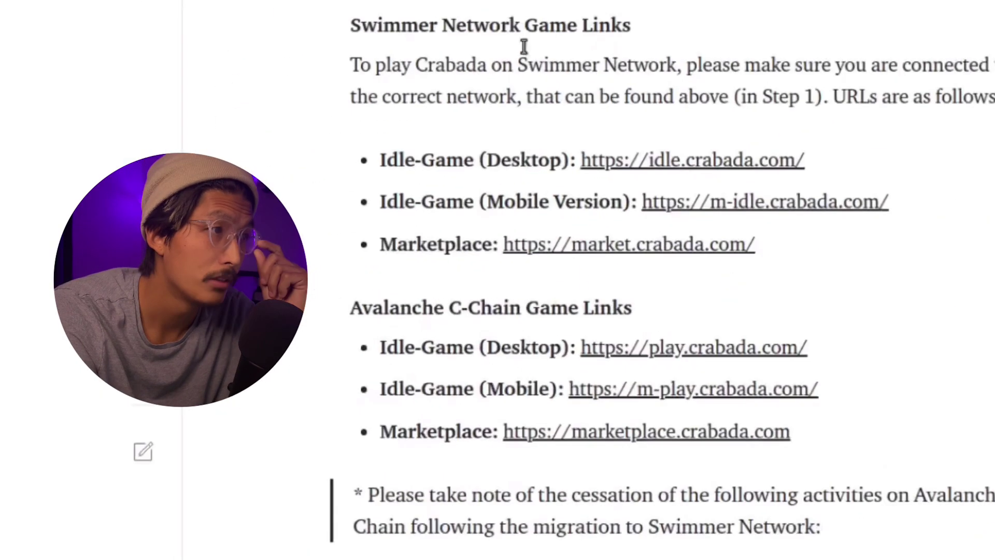
{"action": "scroll", "coordinate": [416, 204], "scroll_direction": "up", "scroll_amount": 1}
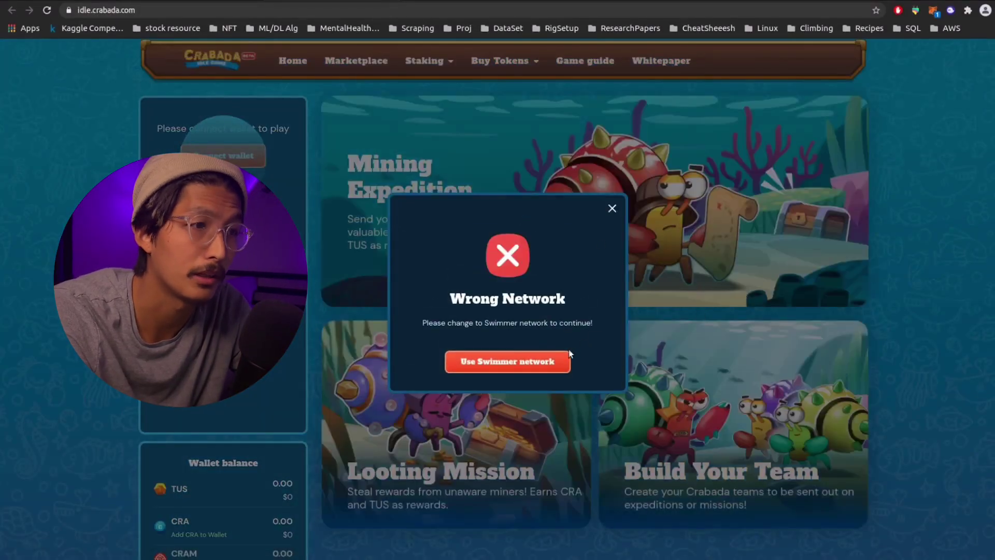
Switch the game to the Swimmer network, view Tavern rentals, then go to the marketplace.
{"action": "left_click", "coordinate": [947, 321]}
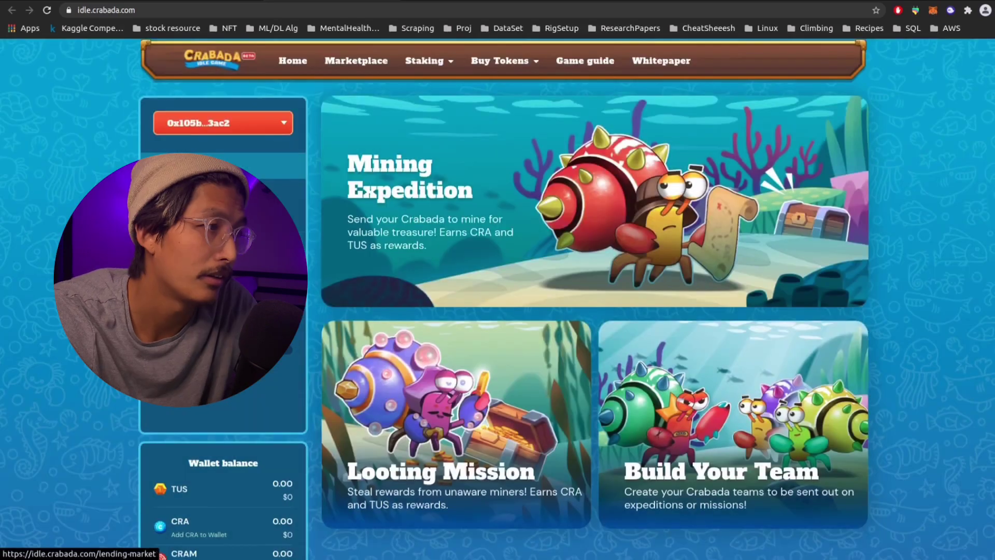
{"action": "left_click", "coordinate": [234, 166]}
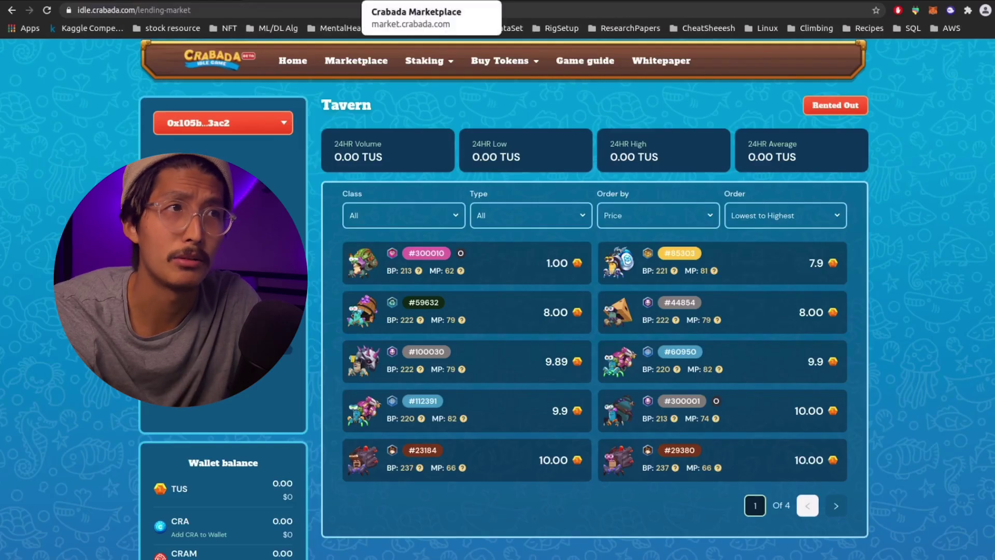
{"action": "key", "text": "ctrl+Tab"}
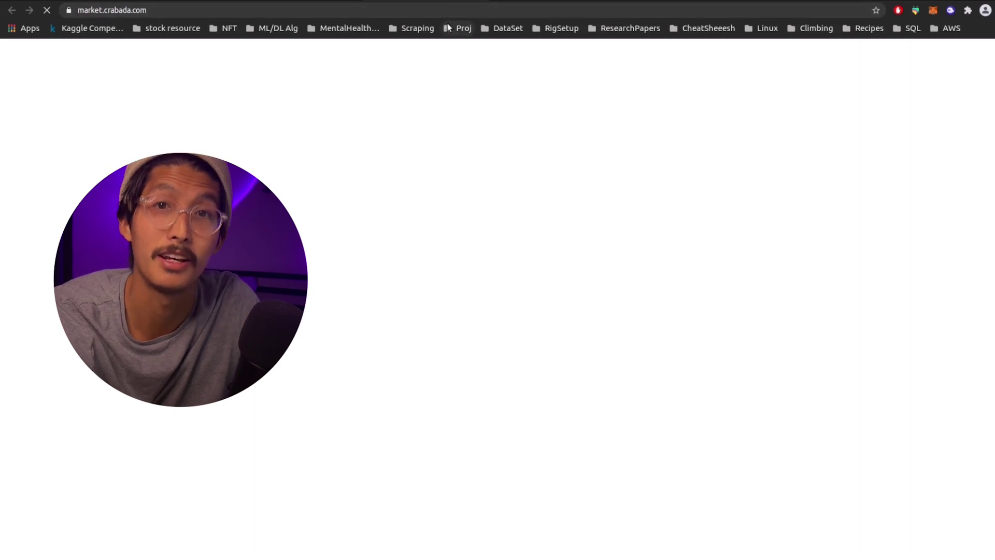
Switch back to the idle.crabada.com tab showing Crabada's Tavern rental market.
{"action": "left_click", "coordinate": [309, 0]}
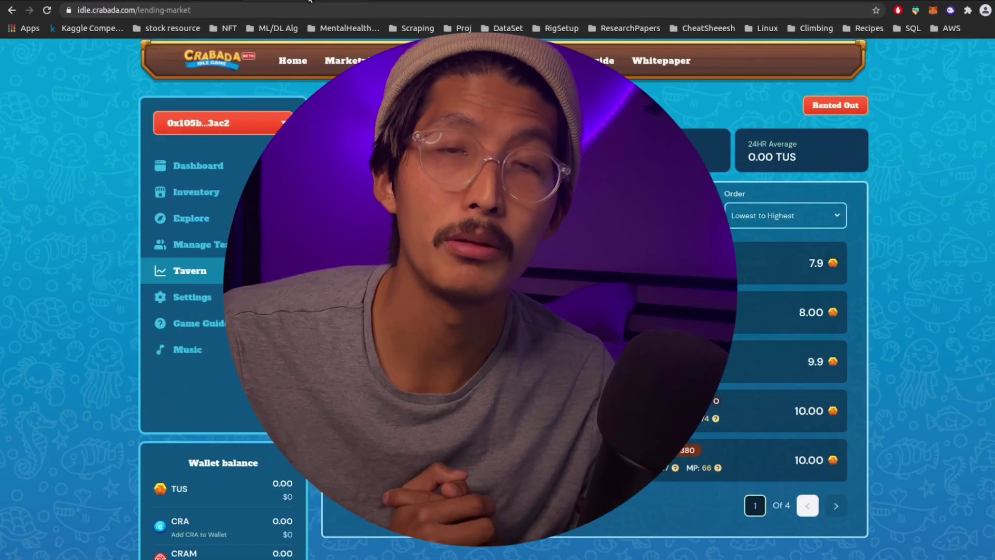